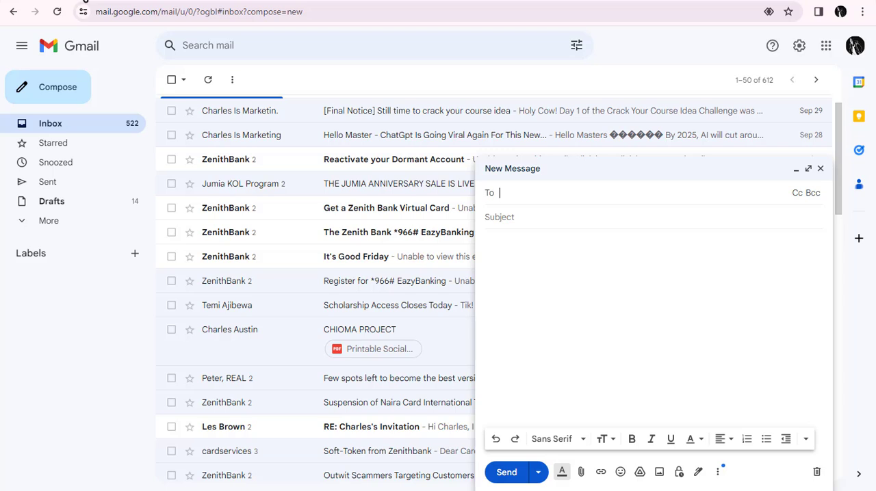
# Step: Draft the Bootcamp scholarship email with subject "BINGO! BINGO!! BINGO!!!" and no recipient, close it and show the saved drafts
pyautogui.click(529, 219)
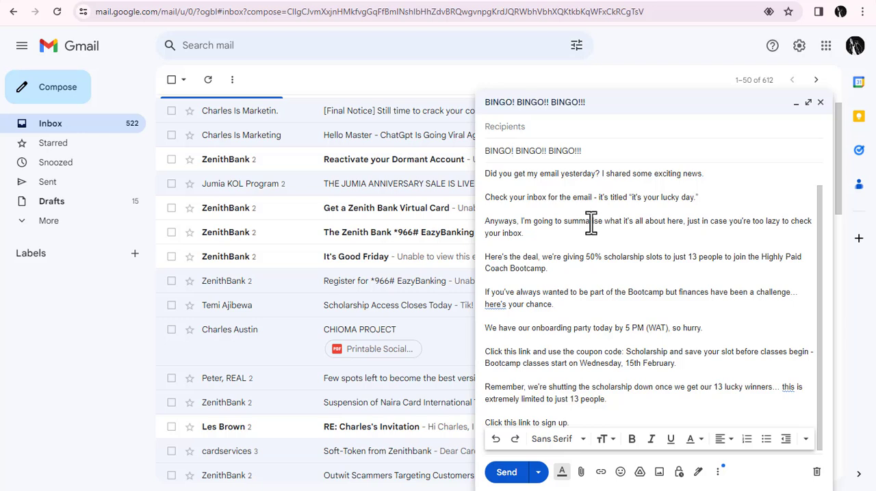
pyautogui.click(534, 127)
pyautogui.click(820, 103)
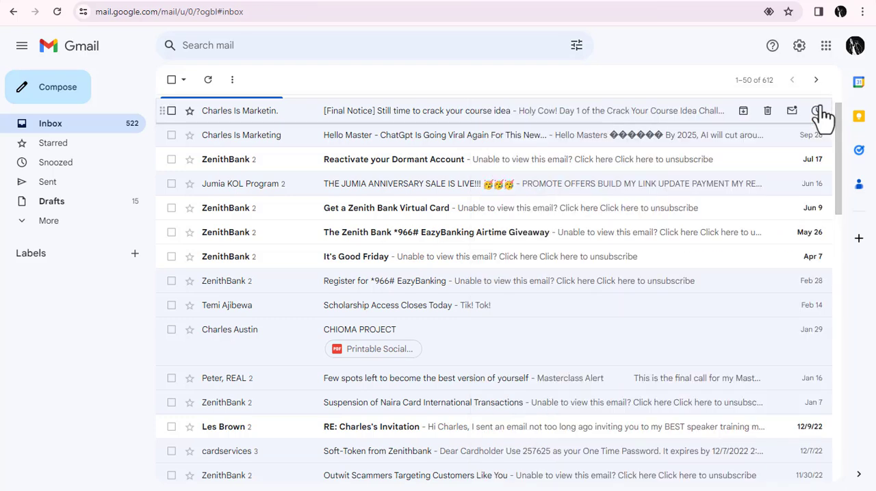
pyautogui.click(87, 217)
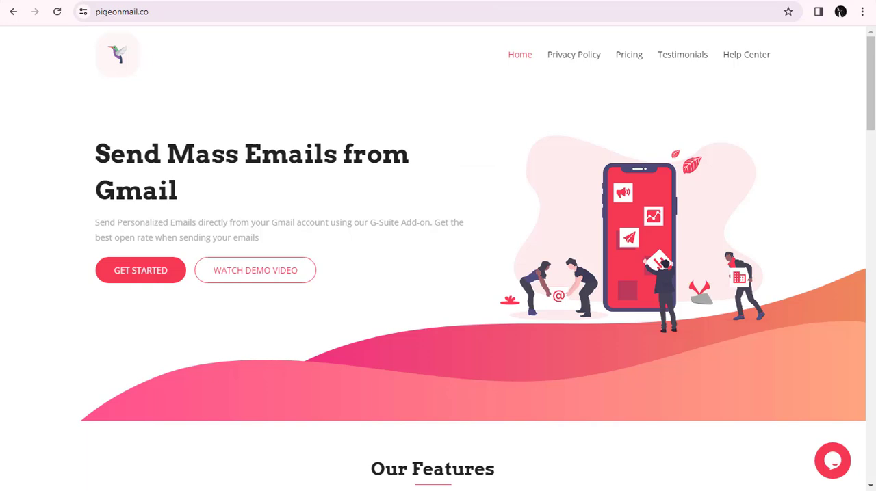
# Step: Switch to the COLD LIST spreadsheet in Google Sheets and open the marketplace for getting add-ons
pyautogui.click(270, 1)
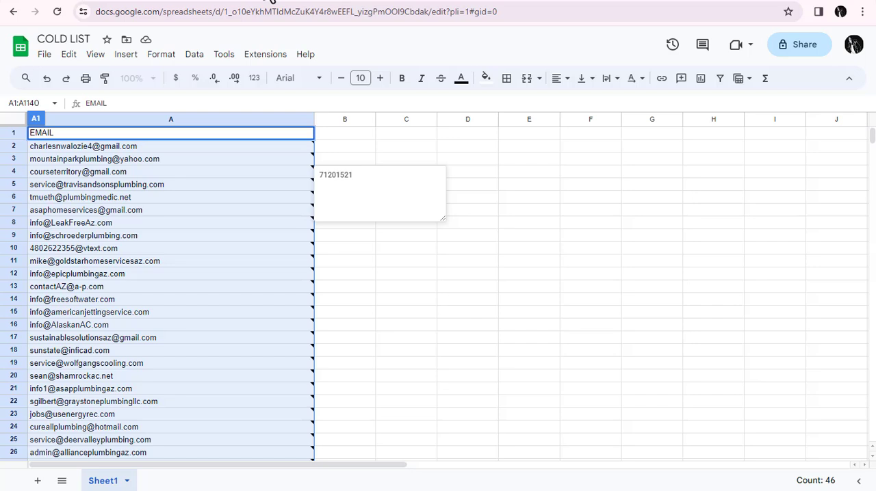
pyautogui.click(264, 57)
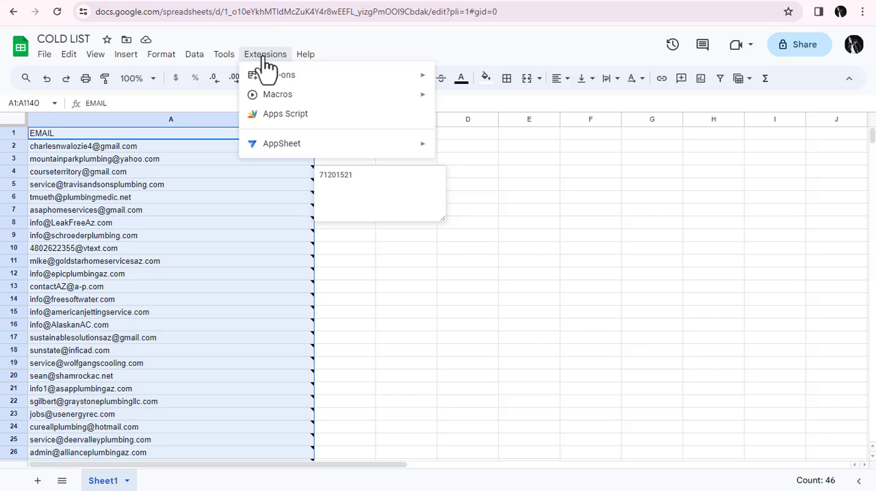
pyautogui.moveTo(406, 82)
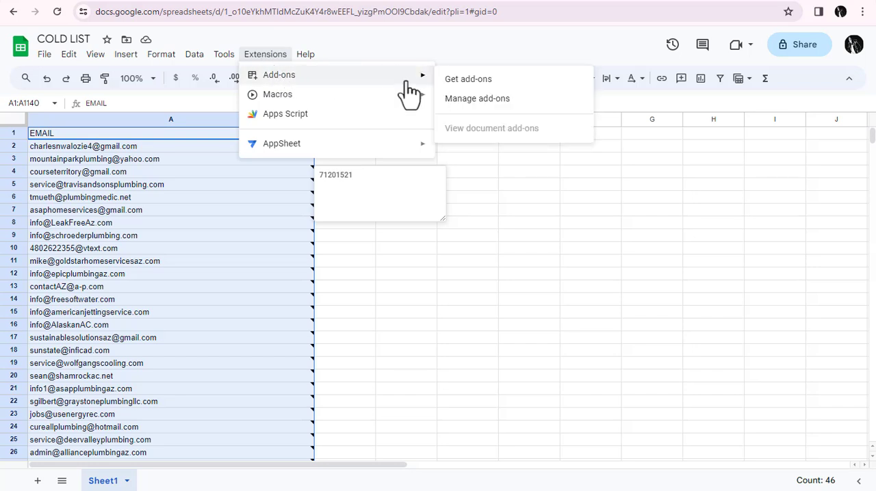
pyautogui.click(453, 83)
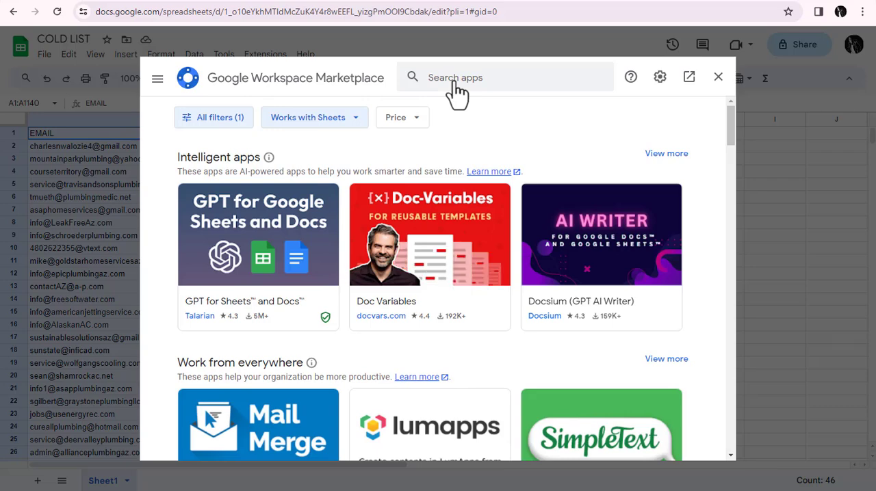
# Step: Search the marketplace for "Pigeon Mail Merge: Mail Merge for Gmail" and open that add-on's listing
pyautogui.click(445, 77)
pyautogui.write('Pi')
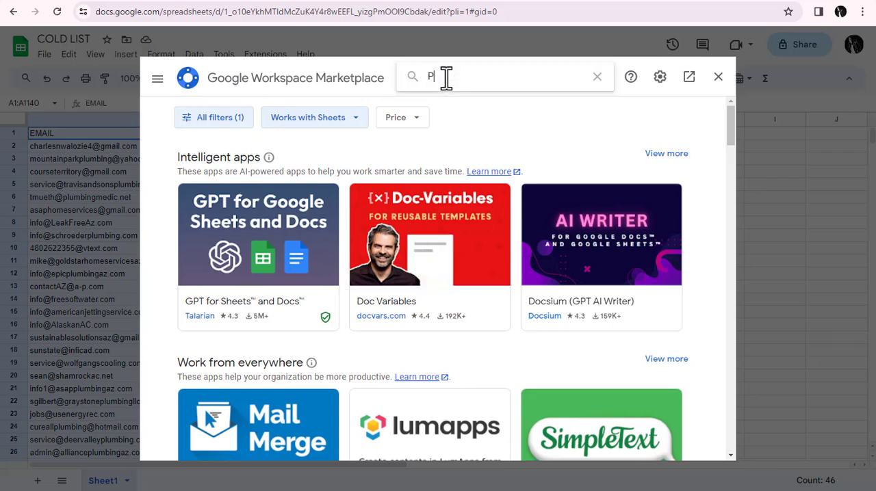
pyautogui.press('BackSpace')
pyautogui.press('BackSpace')
pyautogui.write('pige')
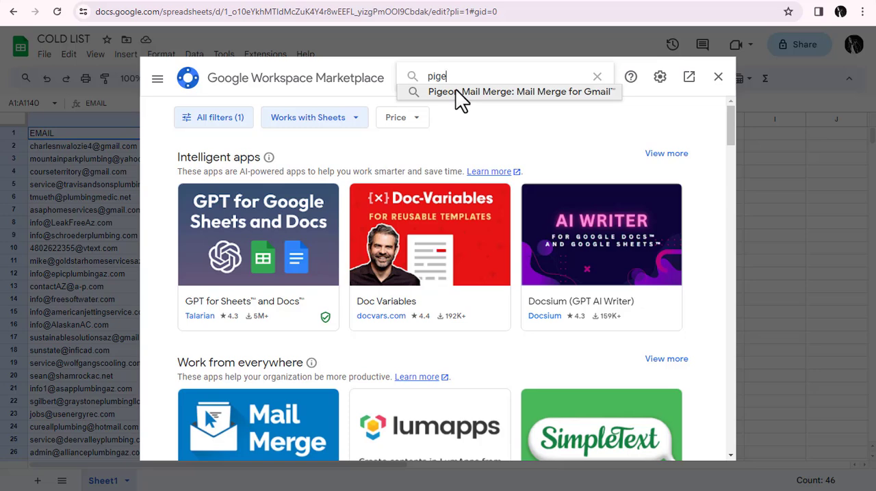
pyautogui.click(462, 95)
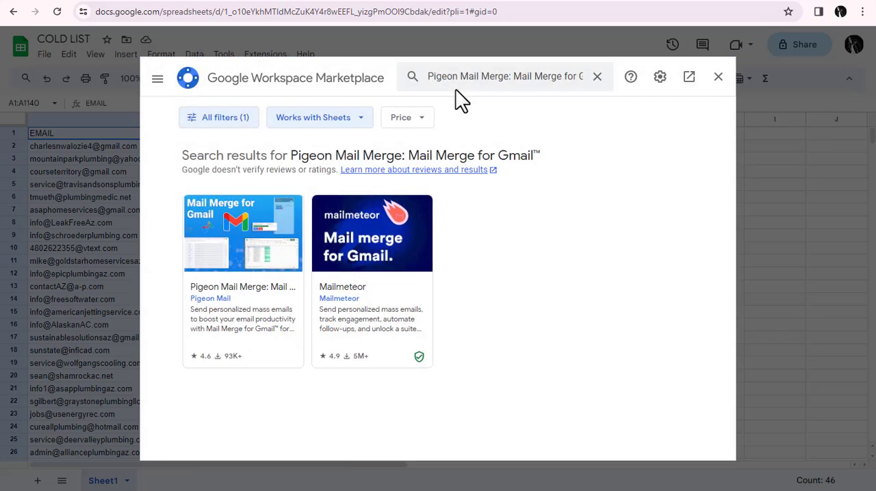
pyautogui.click(245, 273)
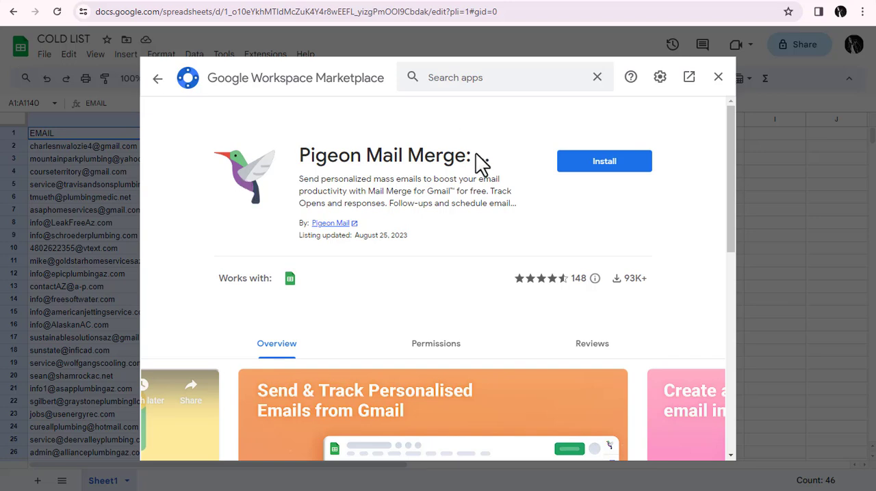
# Step: Install the Pigeon Mail Merge add-on with the existing Google account, allow the requested permissions and close the marketplace
pyautogui.click(603, 174)
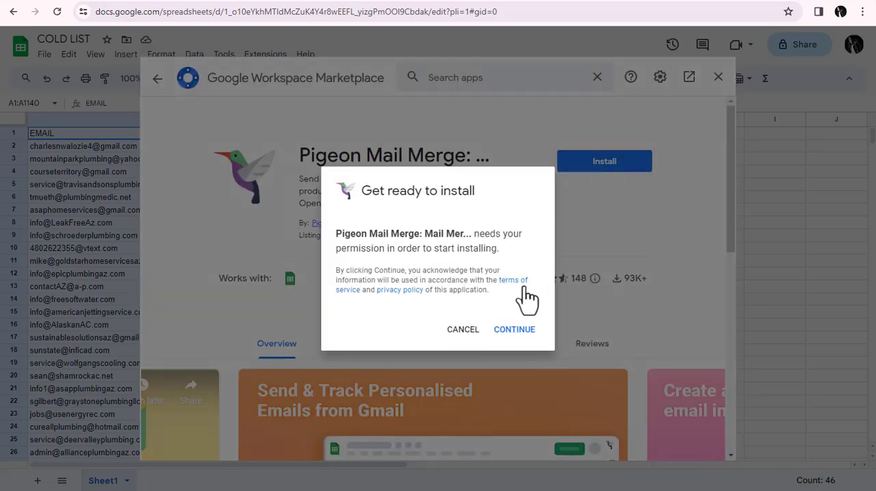
pyautogui.click(513, 331)
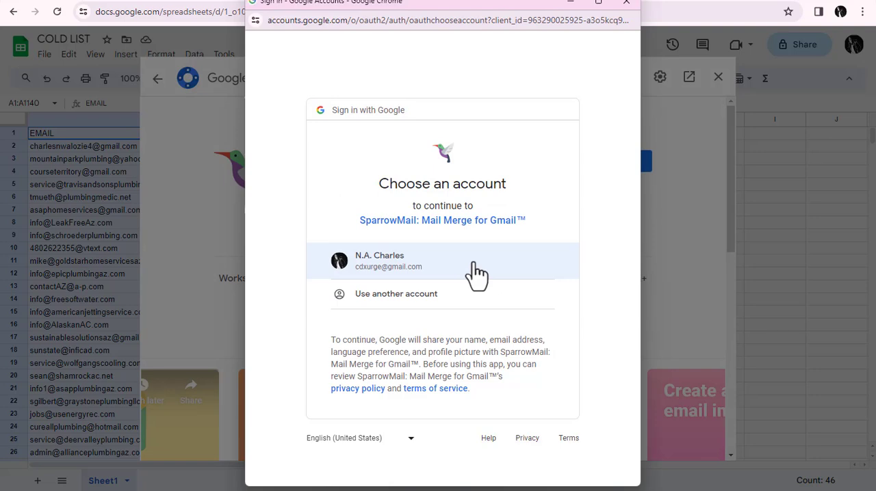
pyautogui.click(428, 275)
pyautogui.scroll(-10, 636, 479)
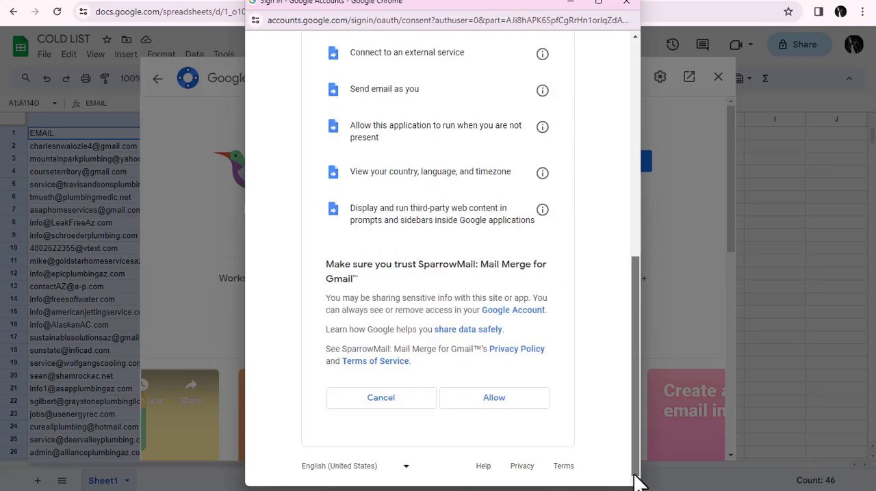
pyautogui.click(512, 403)
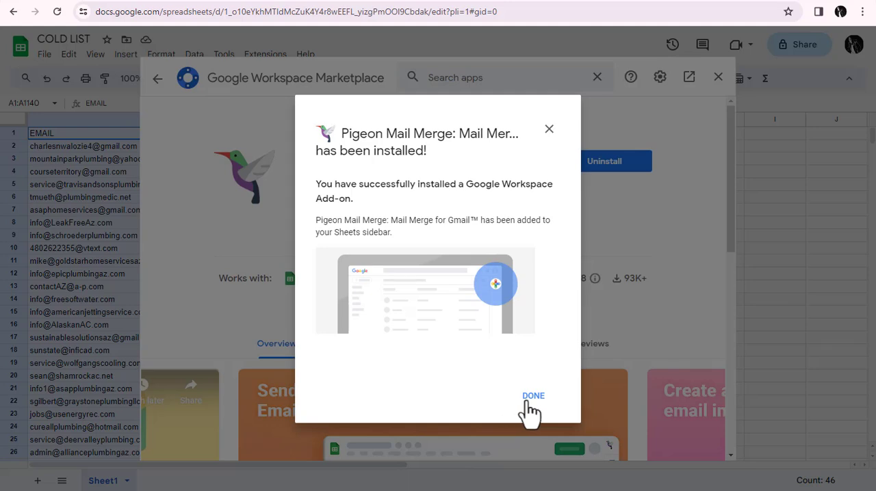
pyautogui.click(531, 399)
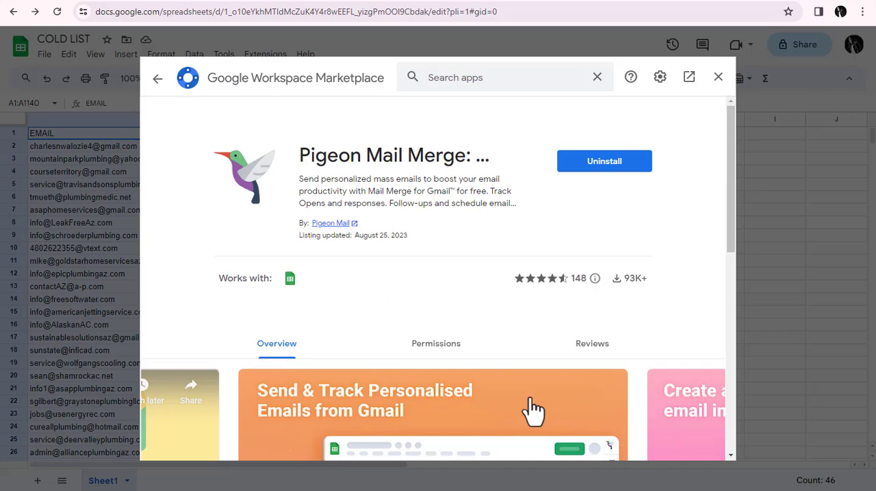
pyautogui.click(718, 78)
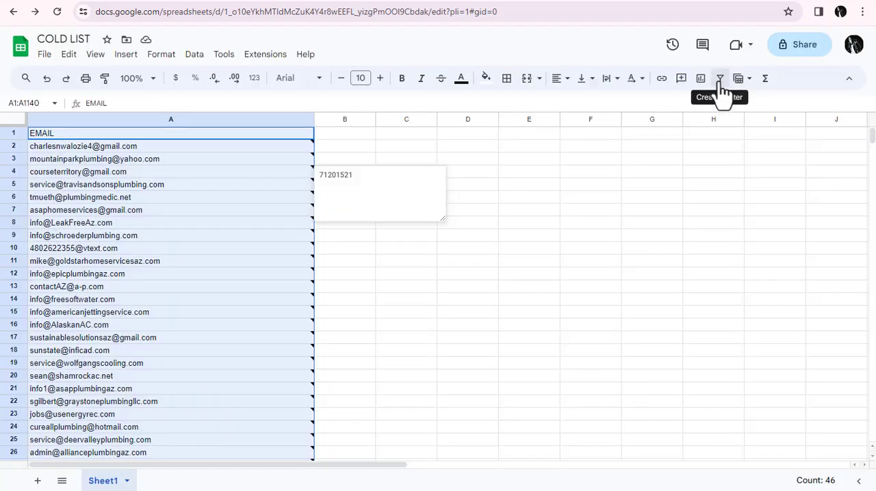
# Step: Reload the spreadsheet, open the Pigeon Mail add-on and start a mail merge campaign, proceeding past the mobile number form
pyautogui.click(58, 13)
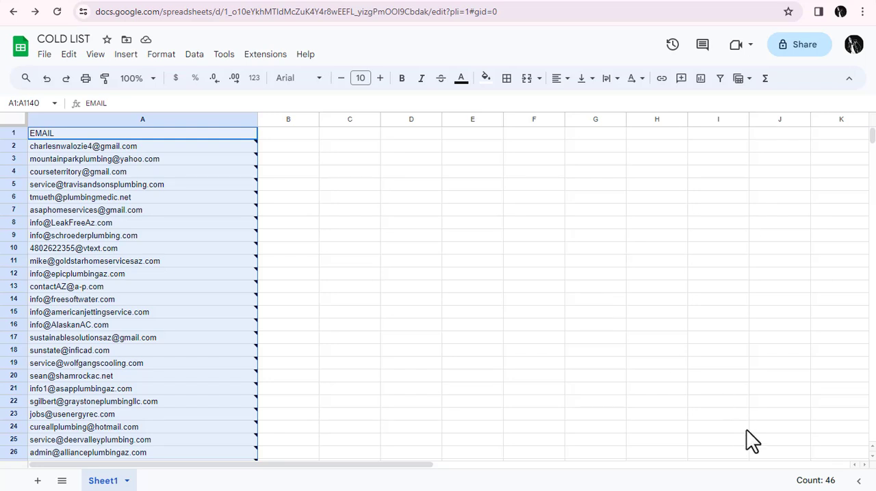
pyautogui.click(860, 479)
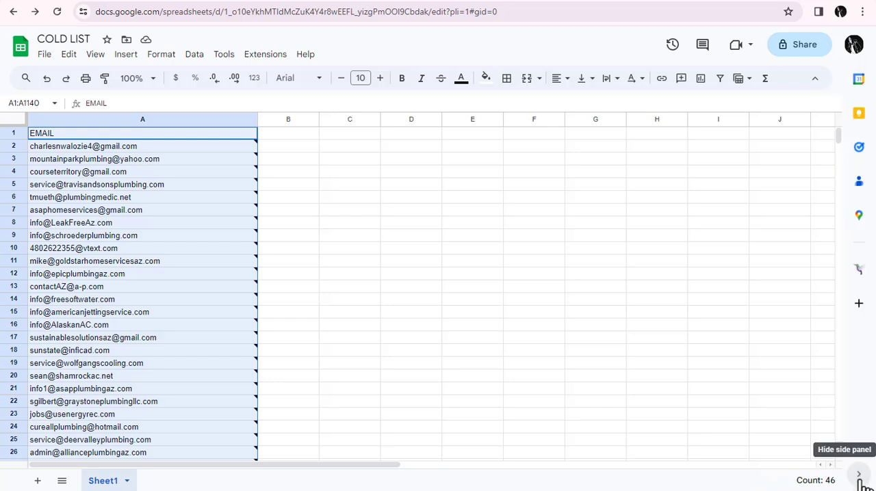
pyautogui.click(858, 272)
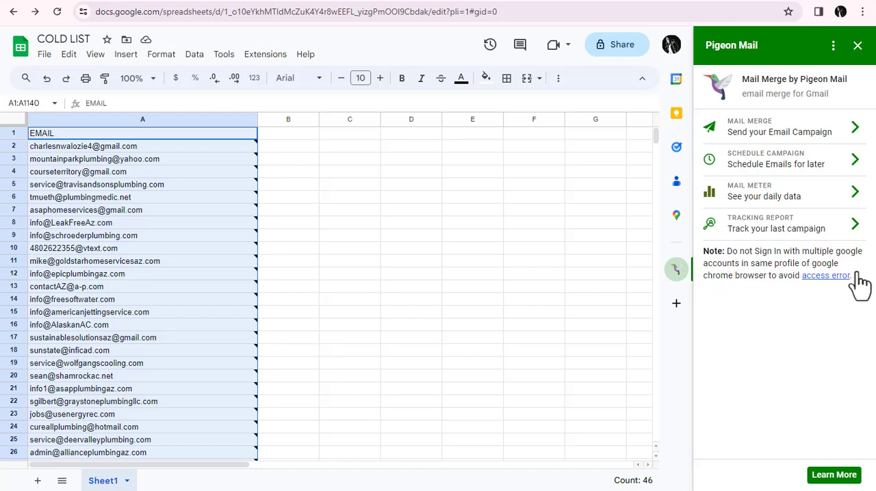
pyautogui.click(797, 134)
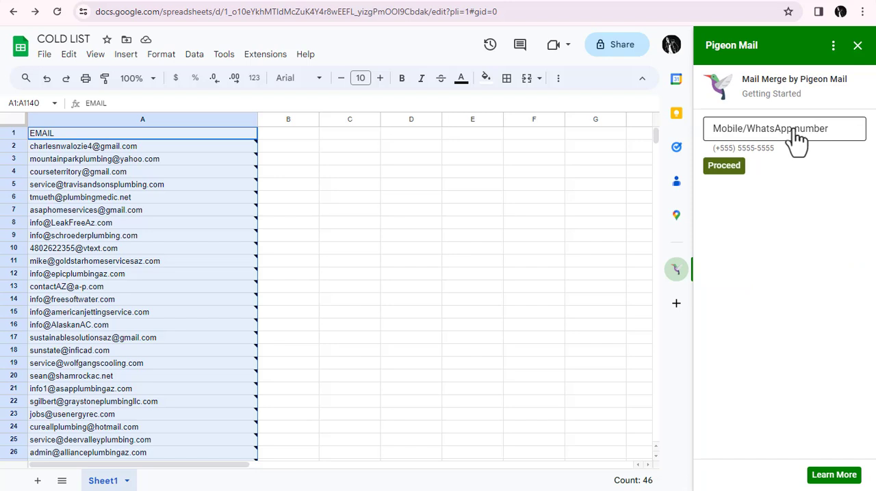
pyautogui.click(723, 166)
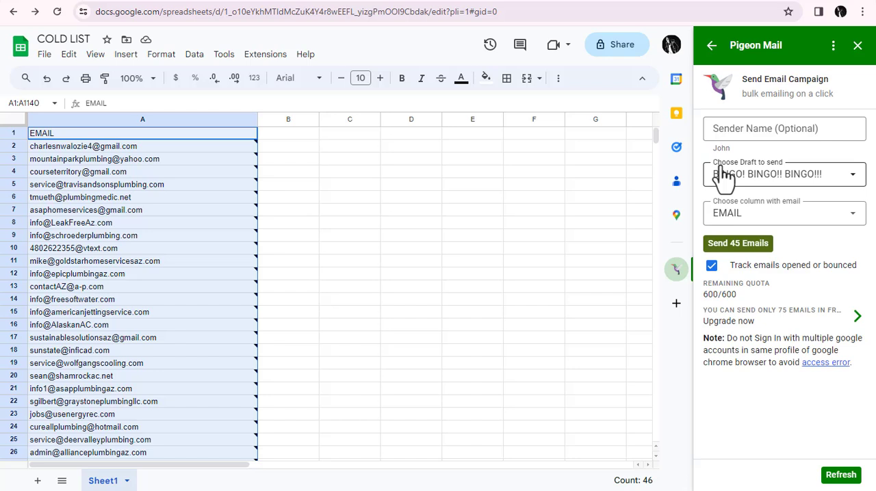
# Step: Choose the "BINGO! BINGO!! BINGO!!!" draft for the campaign and EMAIL as the address column, leaving the sender name blank
pyautogui.click(744, 133)
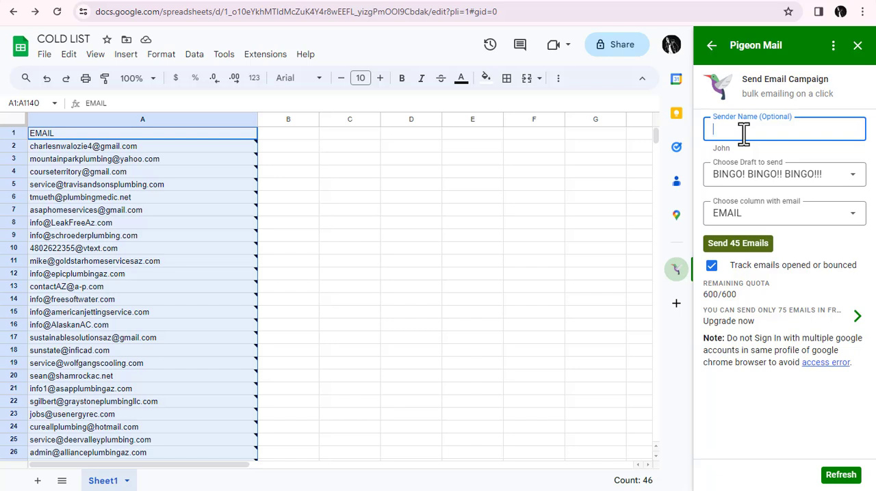
pyautogui.click(735, 173)
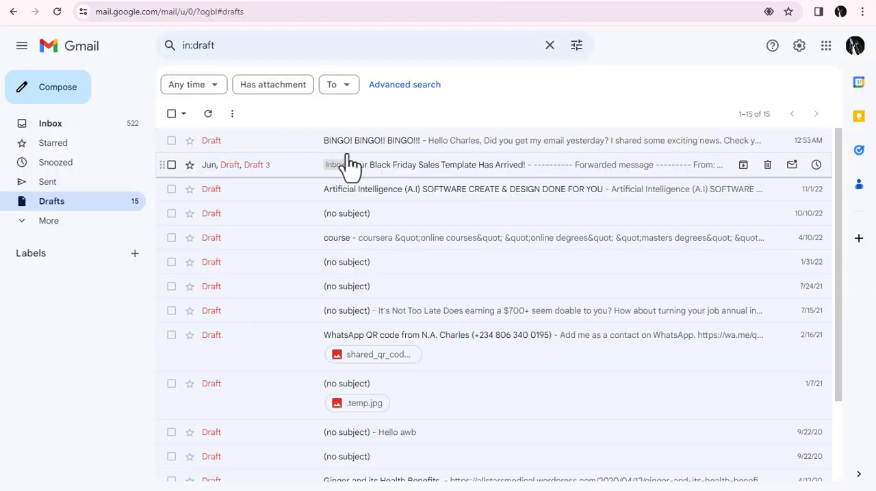
pyautogui.click(424, 0)
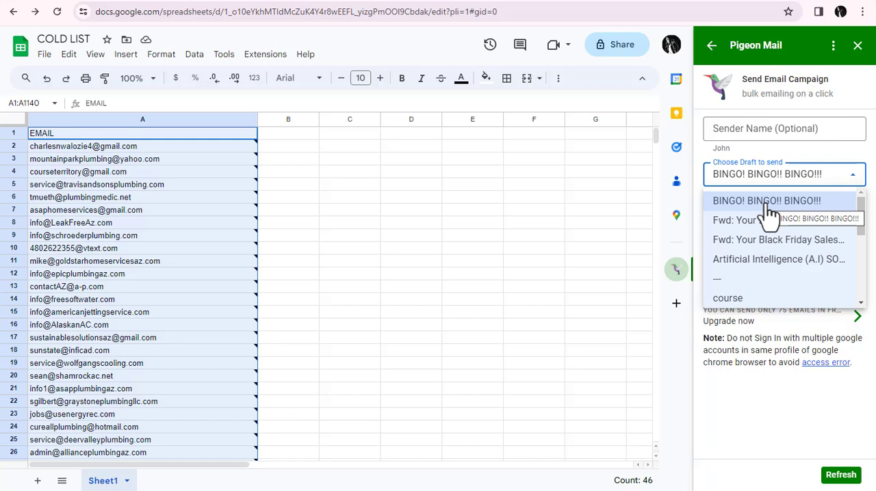
pyautogui.click(769, 204)
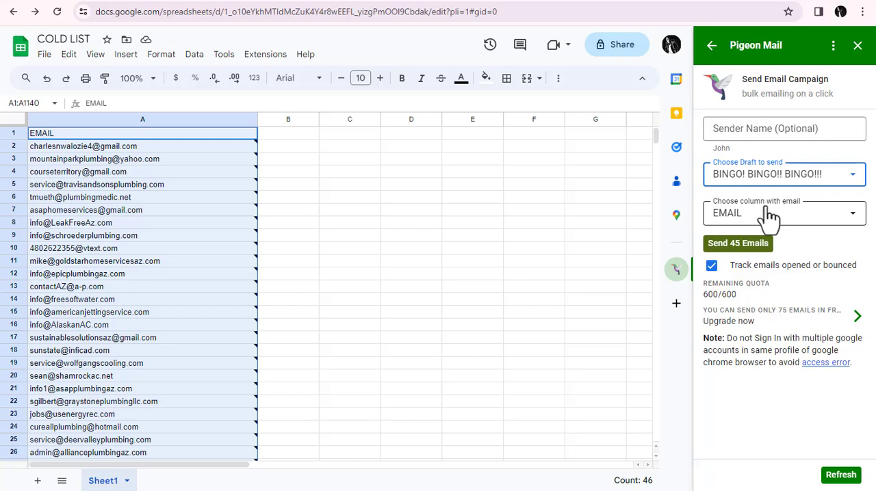
pyautogui.click(769, 215)
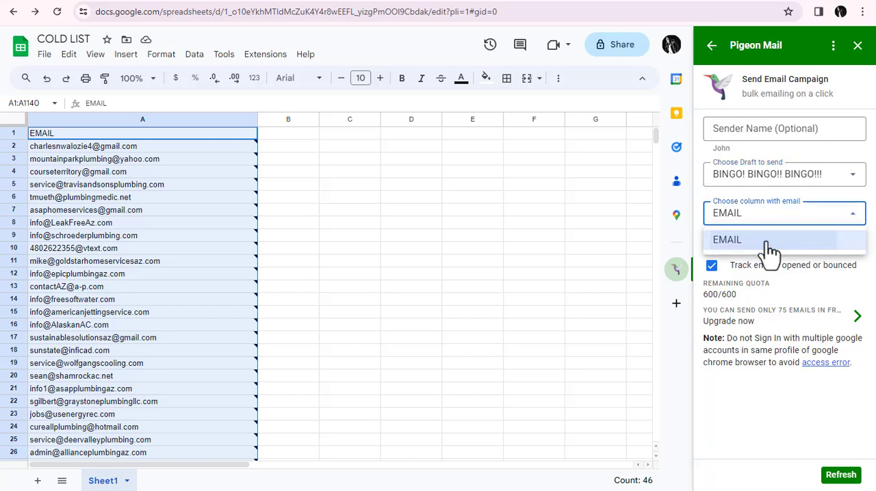
pyautogui.click(768, 244)
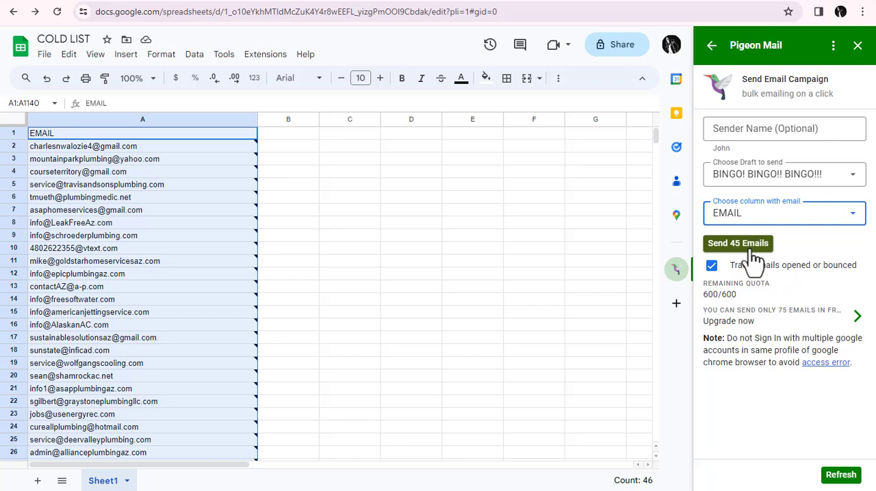
# Step: Send the campaign to the 45 addresses from the email preview and check the Merge Status column
pyautogui.click(752, 251)
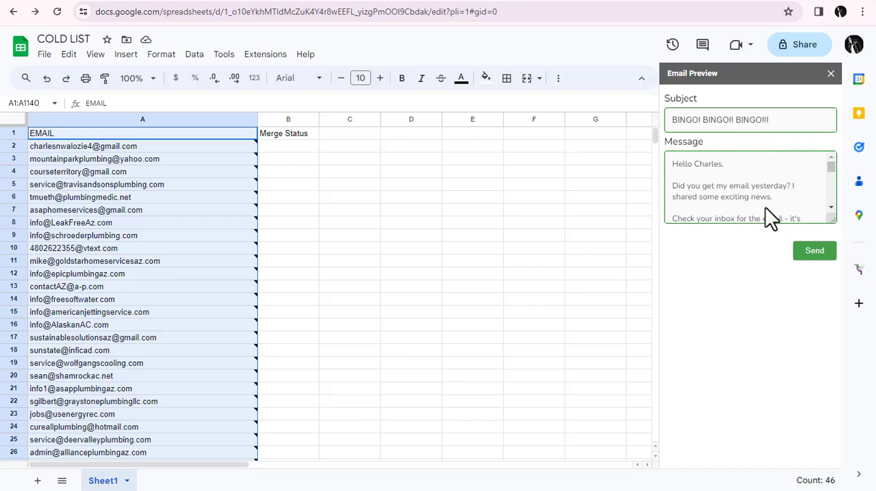
pyautogui.click(814, 252)
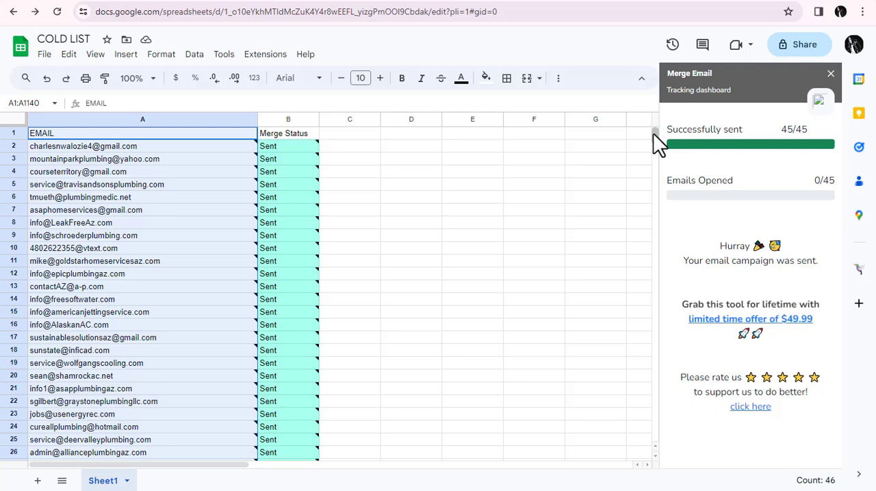
pyautogui.moveTo(653, 135); pyautogui.dragTo(654, 126)
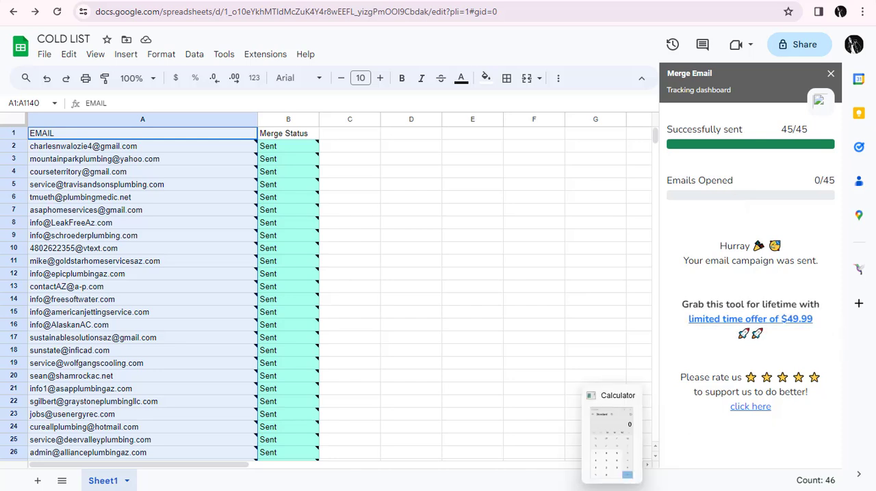
# Step: Switch to Calculator, move its window over the spreadsheet and calculate 600 × 10
pyautogui.click(612, 490)
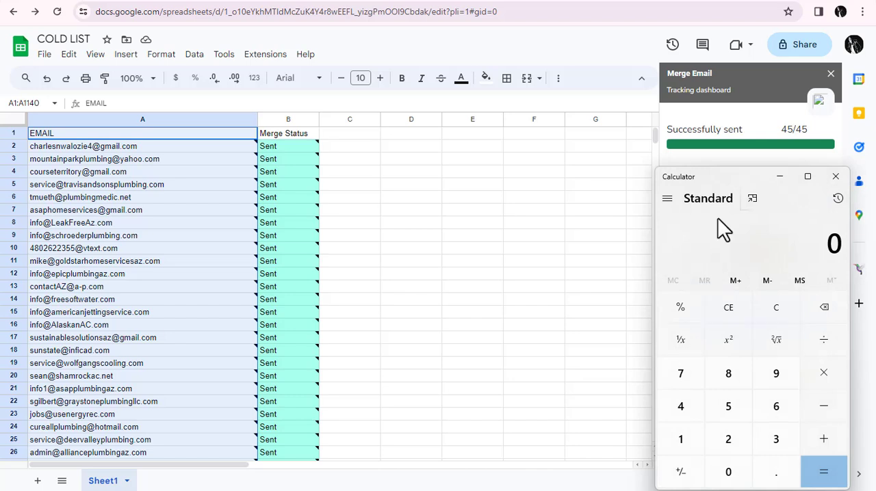
pyautogui.moveTo(741, 175); pyautogui.dragTo(431, 129)
pyautogui.click(457, 354)
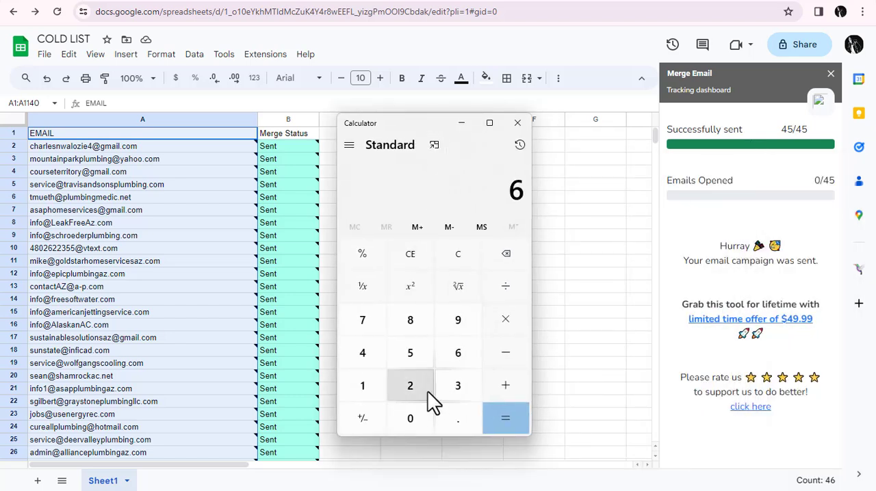
pyautogui.click(417, 412)
pyautogui.click(417, 412)
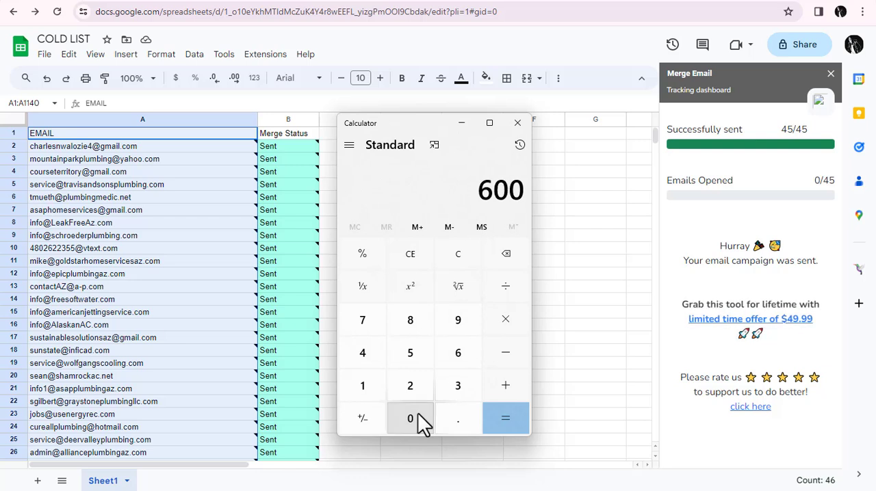
pyautogui.click(504, 328)
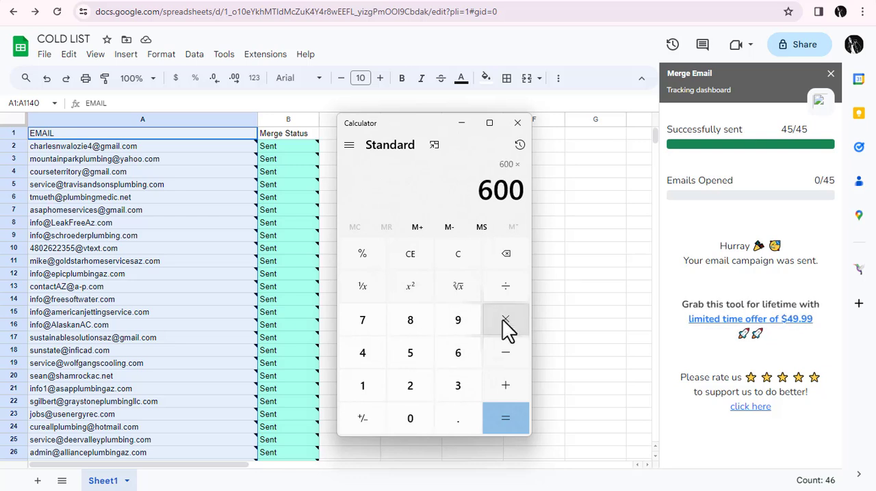
pyautogui.click(370, 384)
pyautogui.click(407, 420)
pyautogui.click(491, 418)
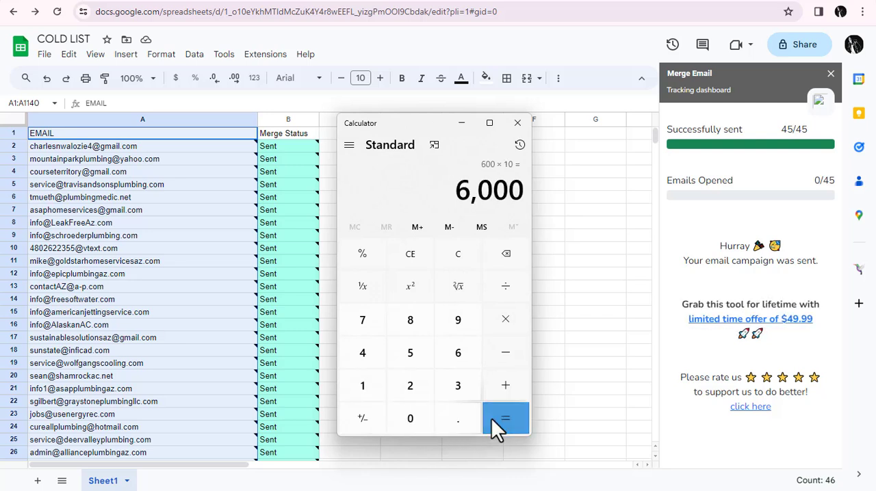